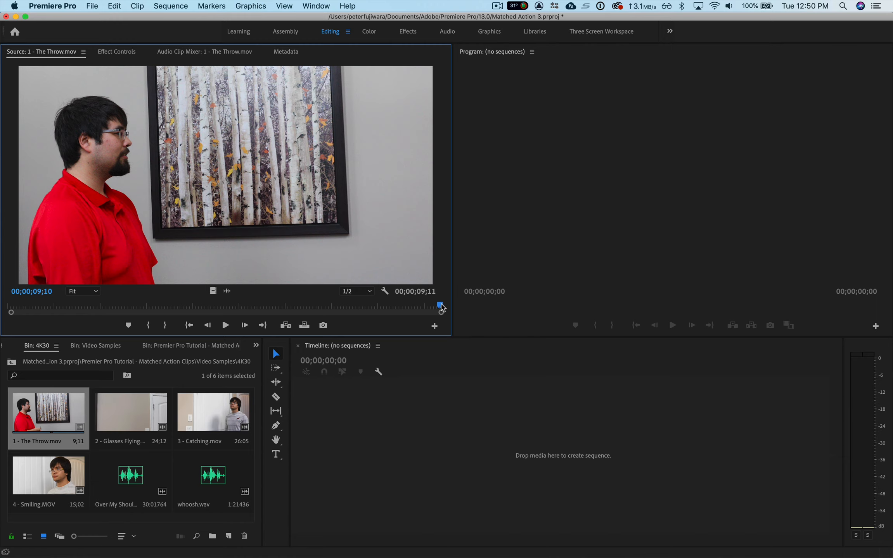
Mark the In point of 1 - The Throw.mov at 00;00;04;10 and its Out point at 00;00;06;13, after the glasses leave the frame.
left_click_drag(441, 307, 210, 316)
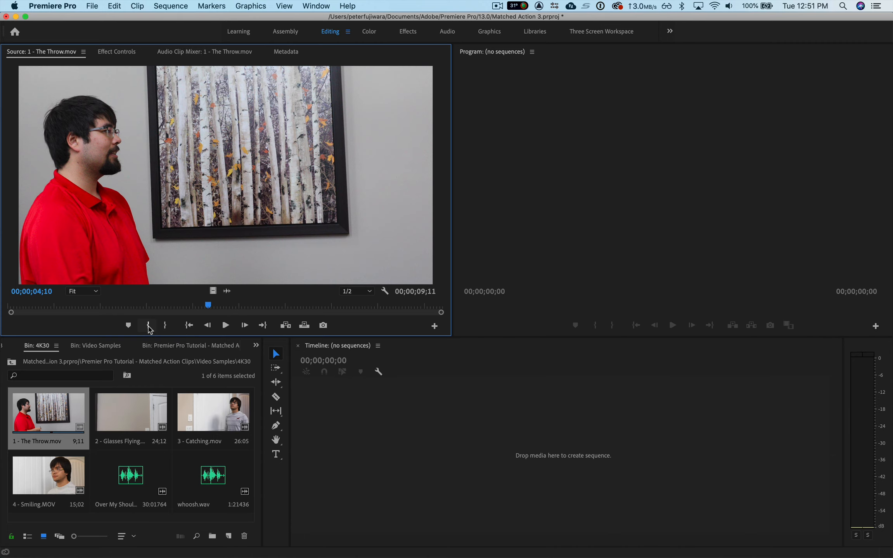
key("i")
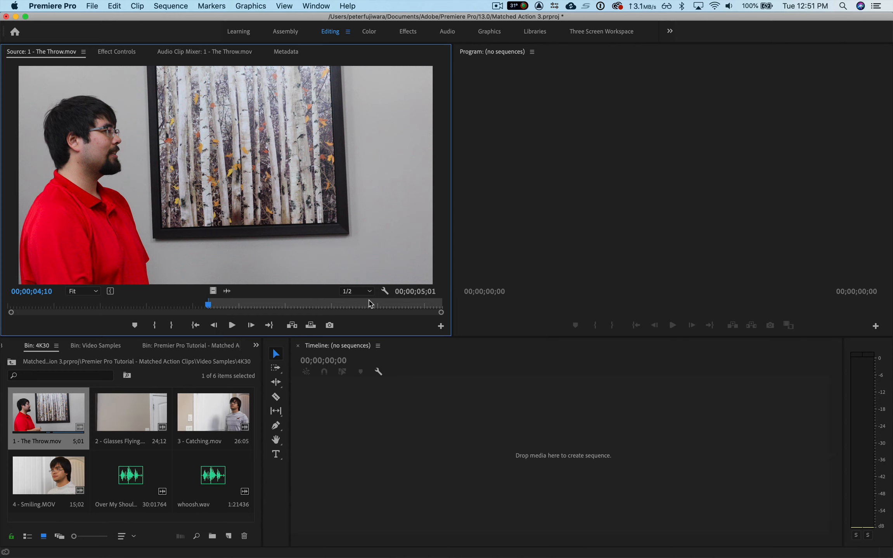
key("space")
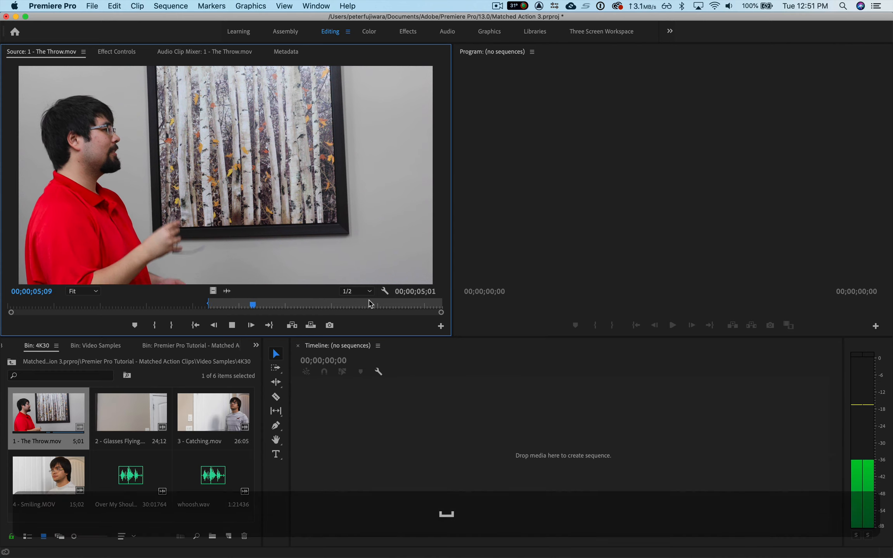
key("space")
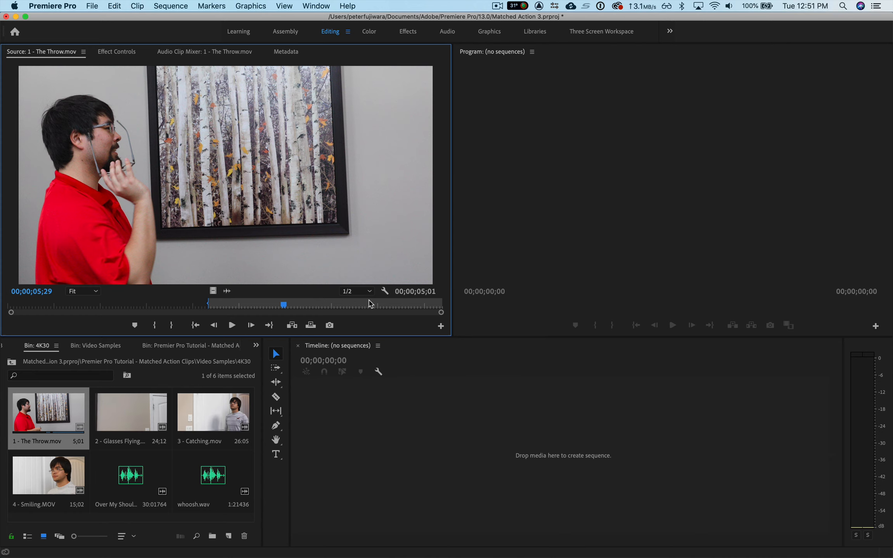
key("space")
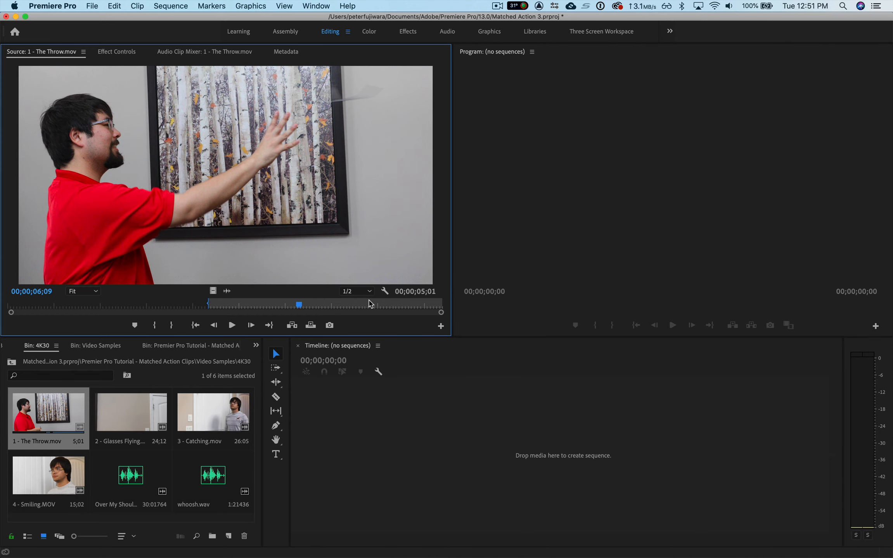
key("Left")
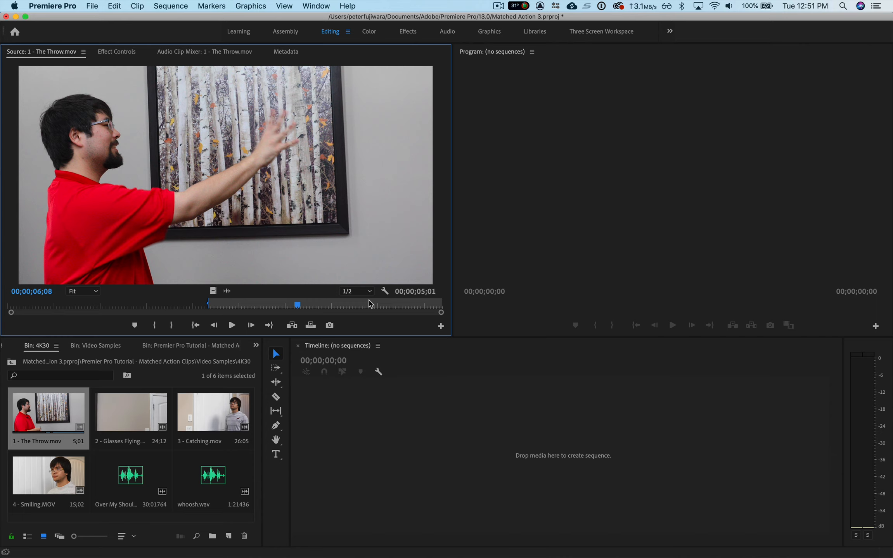
key("Right")
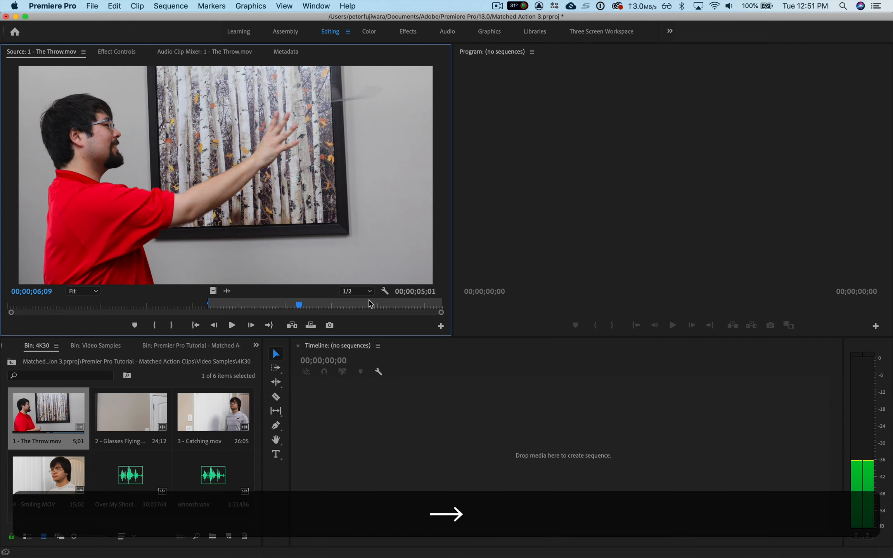
key("Right")
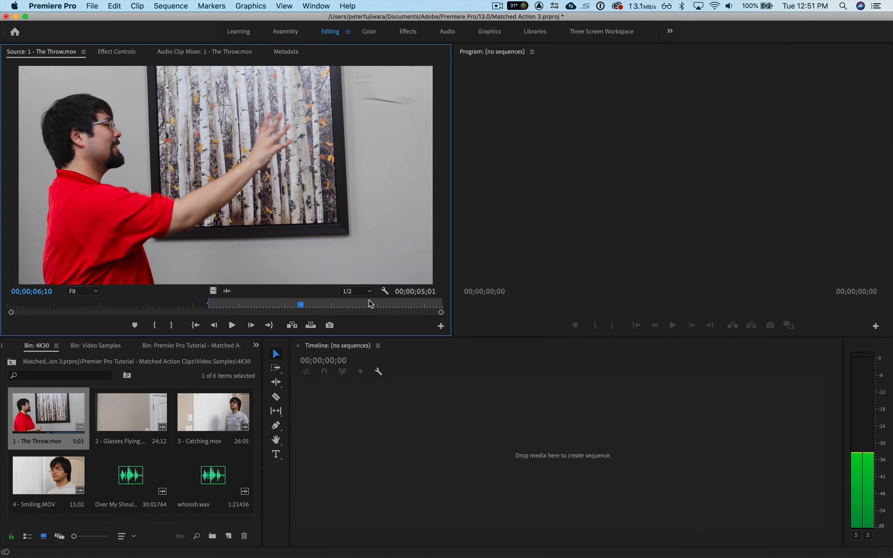
key("Right")
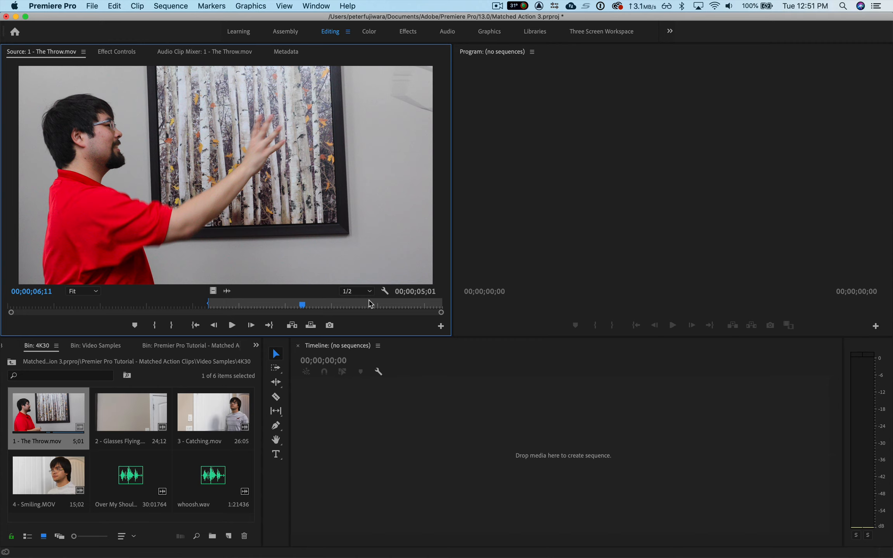
key("Right")
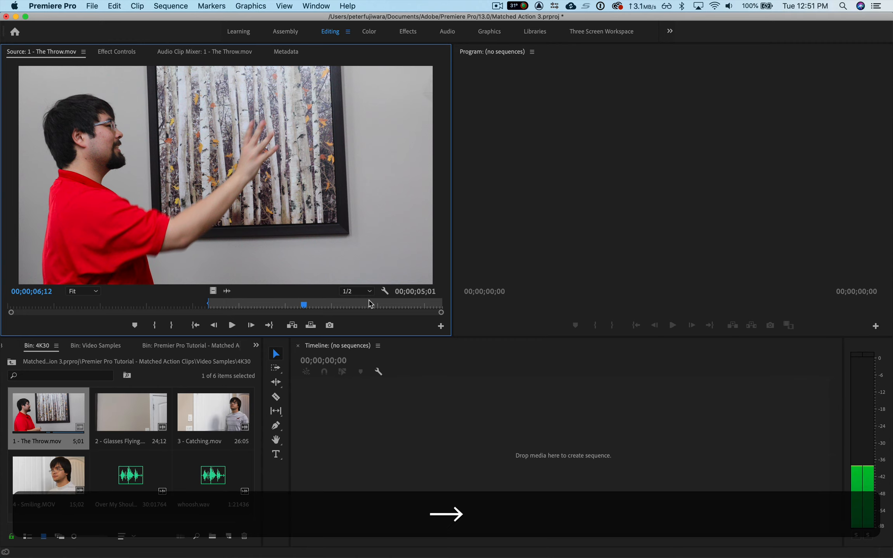
key("Right")
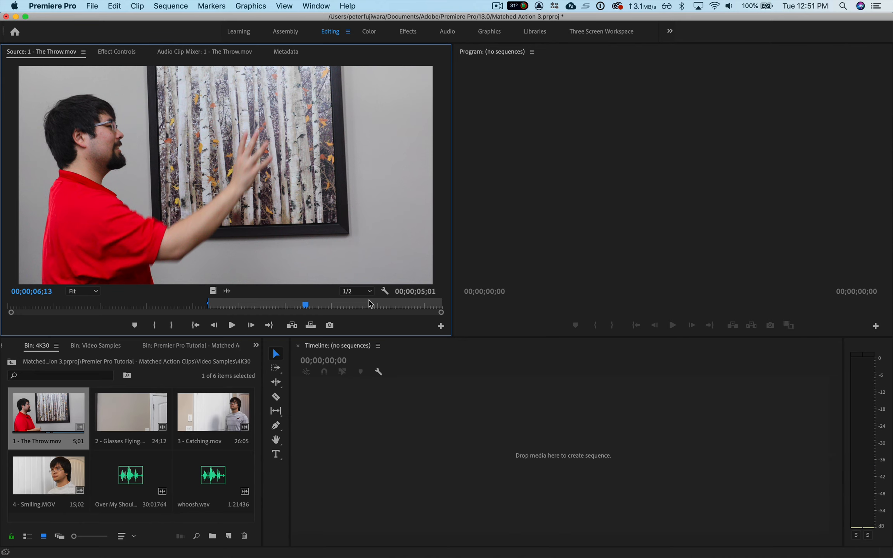
key("o")
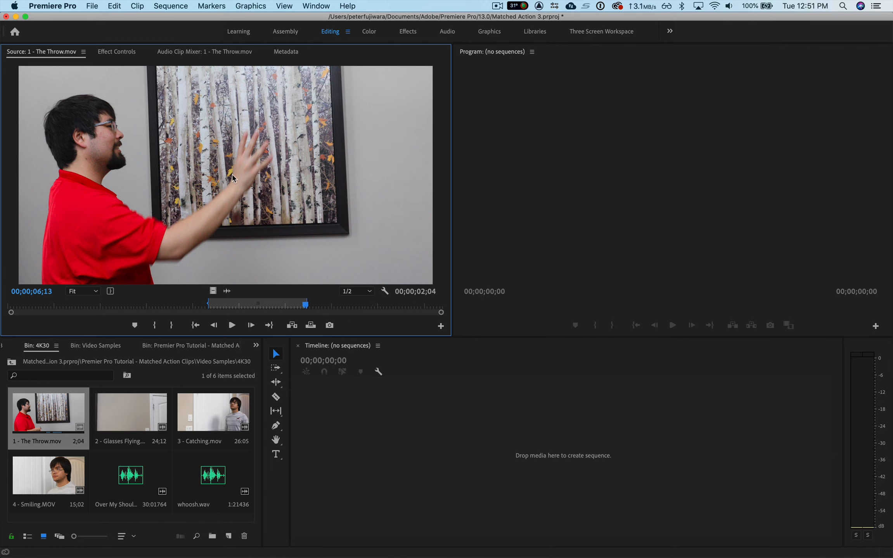
Create a new sequence from the marked portion of 1 - The Throw.mov and place the playhead at the clip's end.
left_click_drag(233, 178, 366, 452)
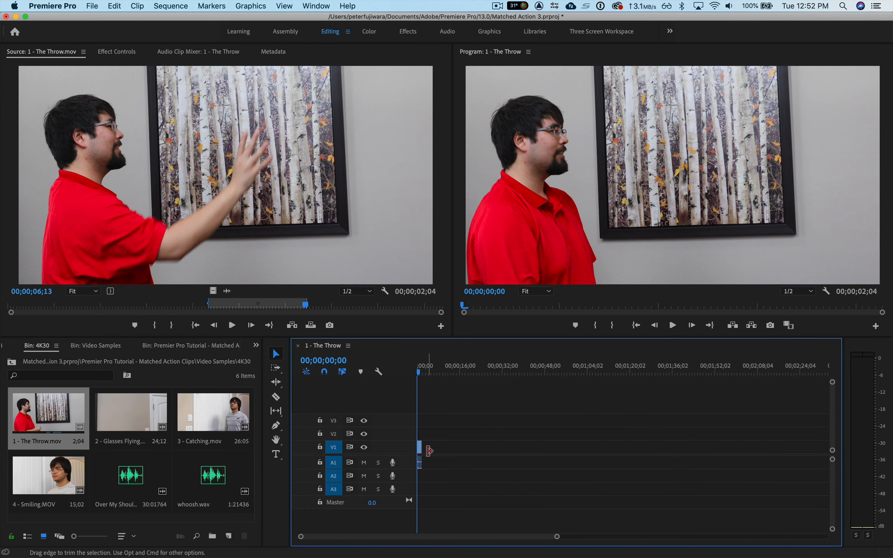
mouse_move(421, 450)
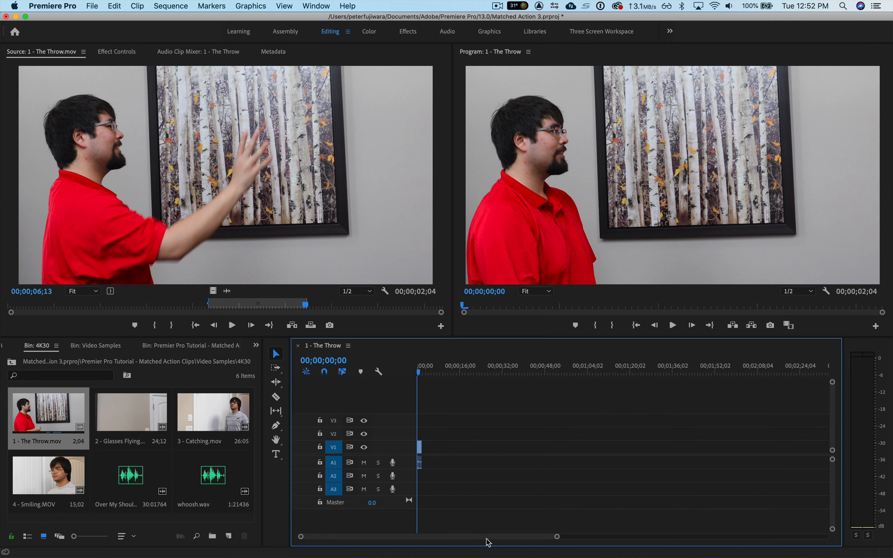
left_click_drag(489, 539, 432, 541)
left_click_drag(558, 538, 458, 542)
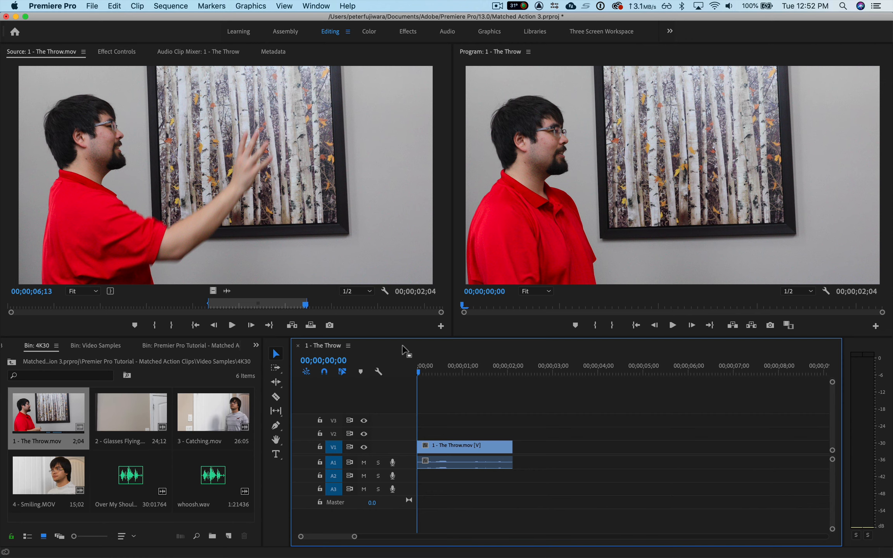
key("Down")
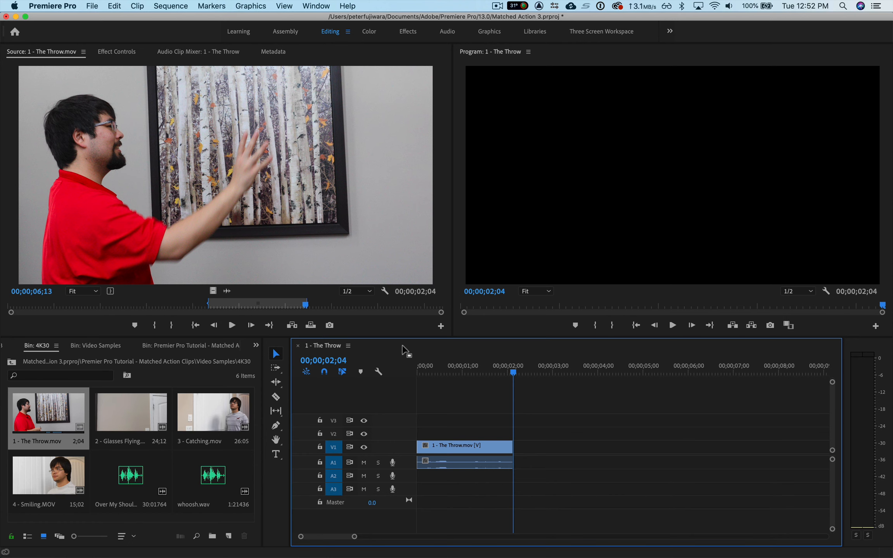
key("Up")
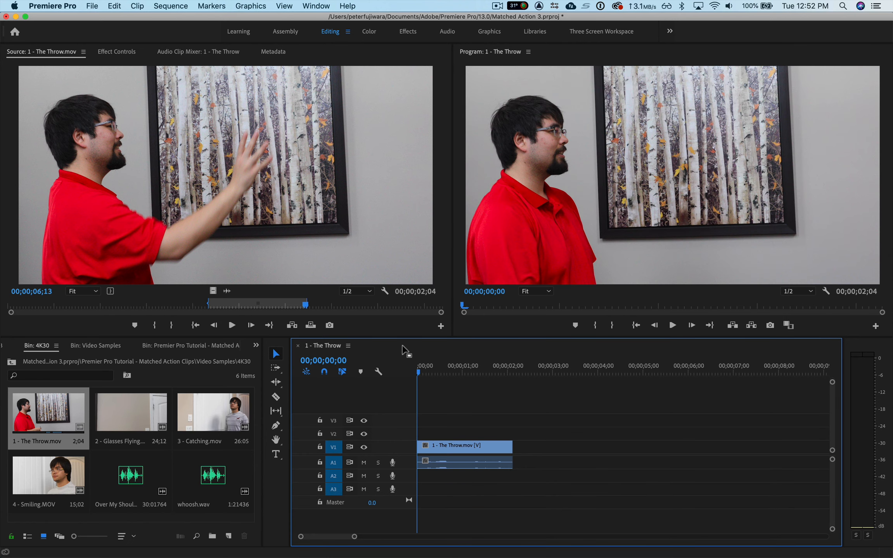
key("Down")
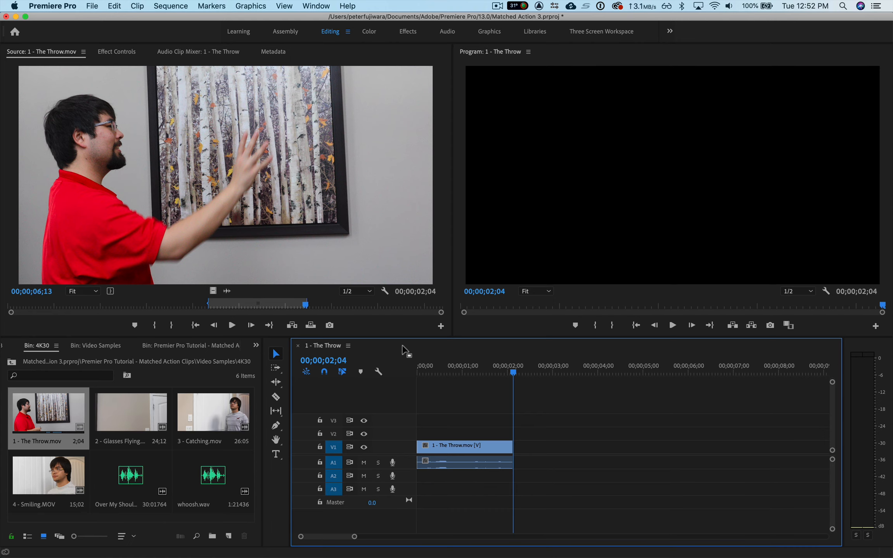
Open 2 - Glasses Flying.mov in the source monitor and mark its In point at 00;00;19;27, just before the glasses enter.
double_click(137, 414)
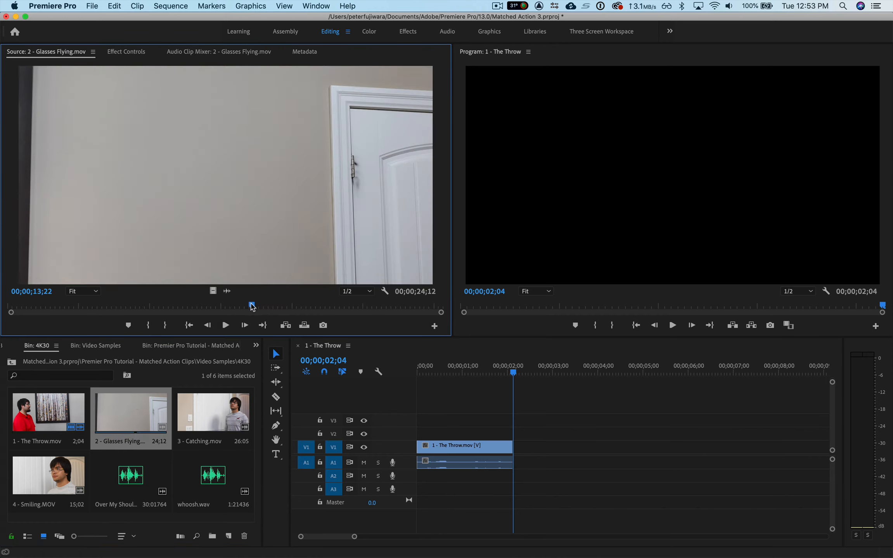
left_click_drag(251, 307, 361, 310)
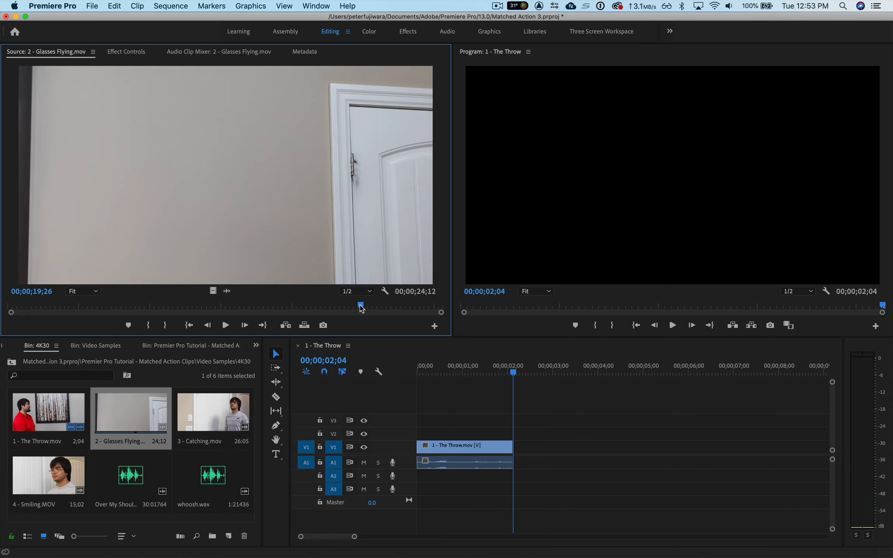
key("Right")
key("Right")
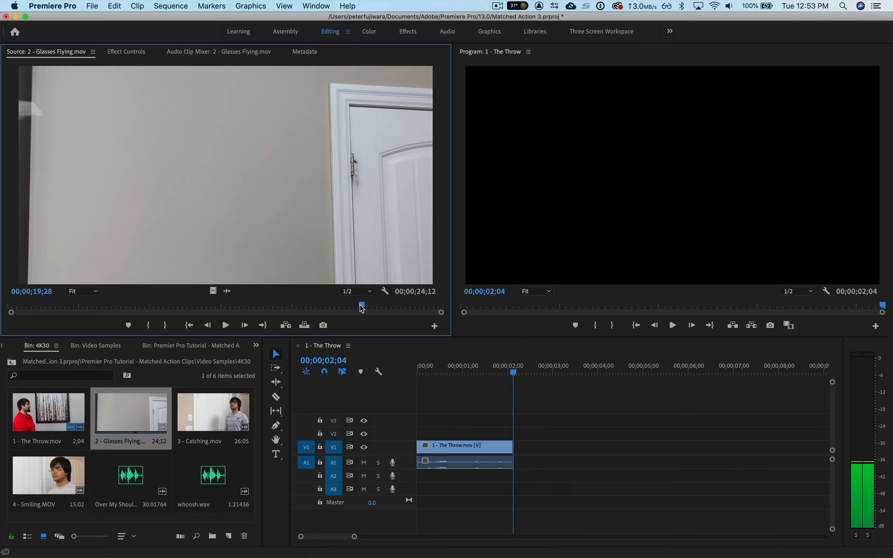
key("Left")
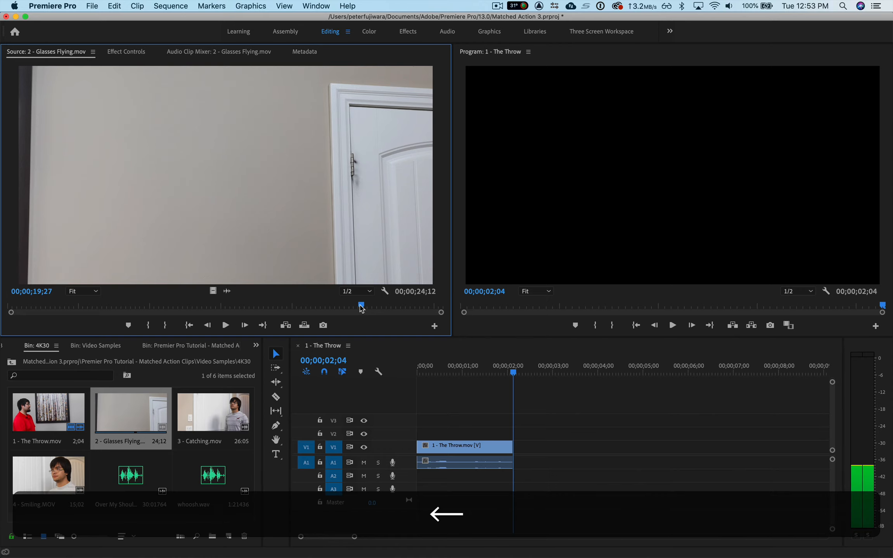
key("i")
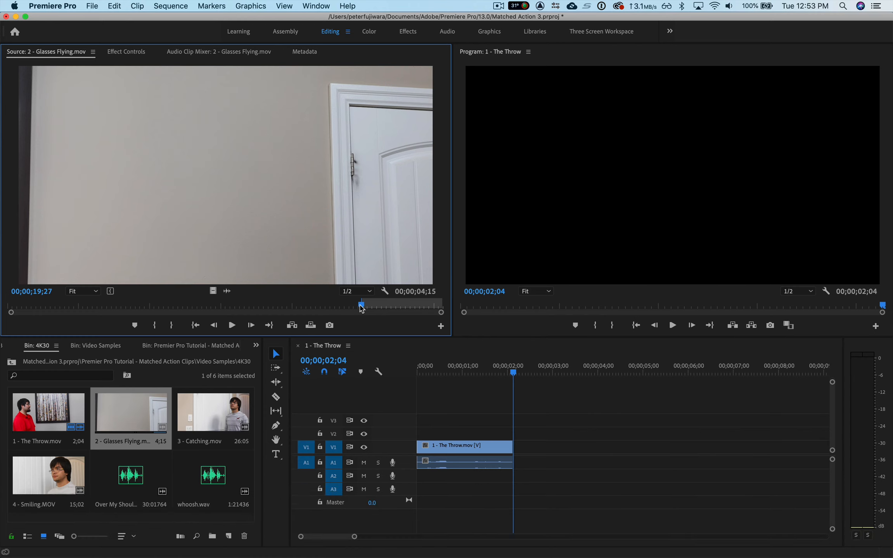
Advance 2 - Glasses Flying.mov frame by frame to 00;00;20;07, where the glasses have left the shot.
key("Right")
key("Right")
key("Right")
key("Right")
key("Right")
key("Right")
key("Right")
key("Right")
key("Right")
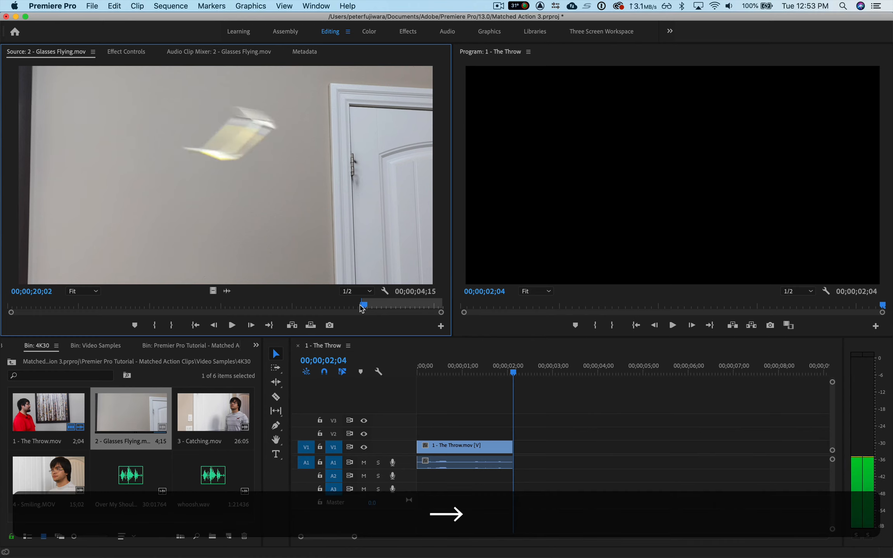
key("Right")
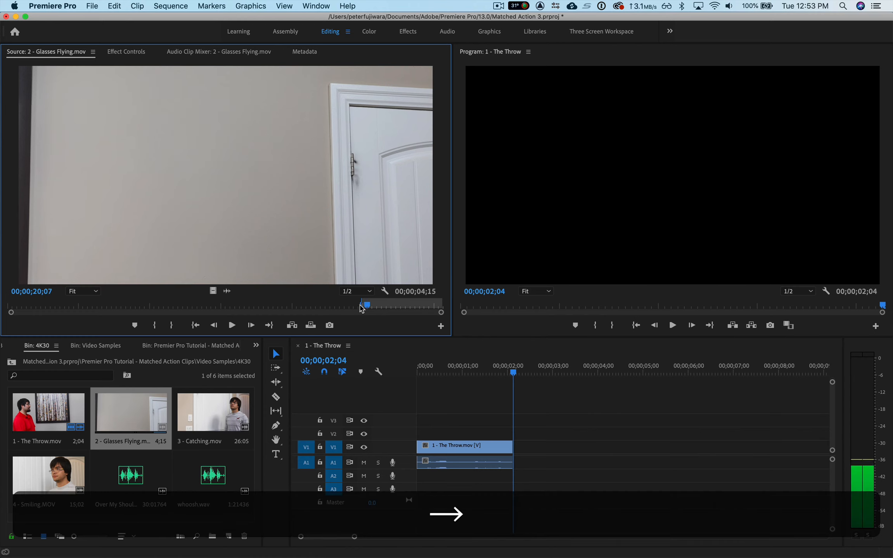
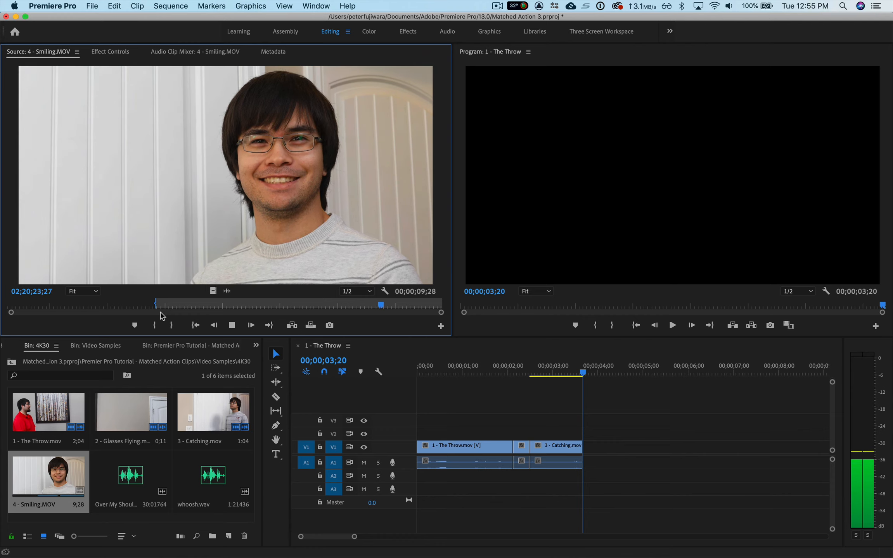
Mark the Out point of 4 - Smiling.MOV at 02;20;24;11 and overwrite the marked portion into the sequence after 3 - Catching.mov.
key("space")
key("Right")
key("Right")
key("Right")
key("Right")
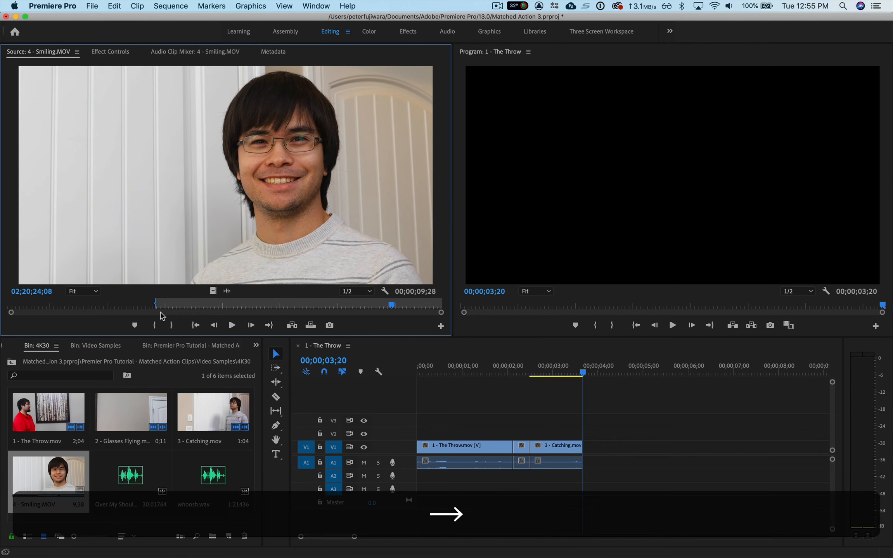
key("o")
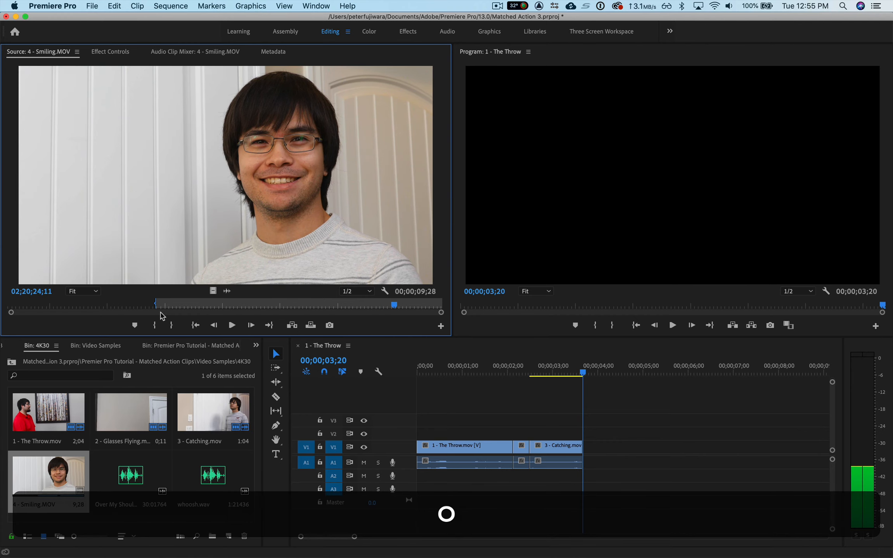
key("period")
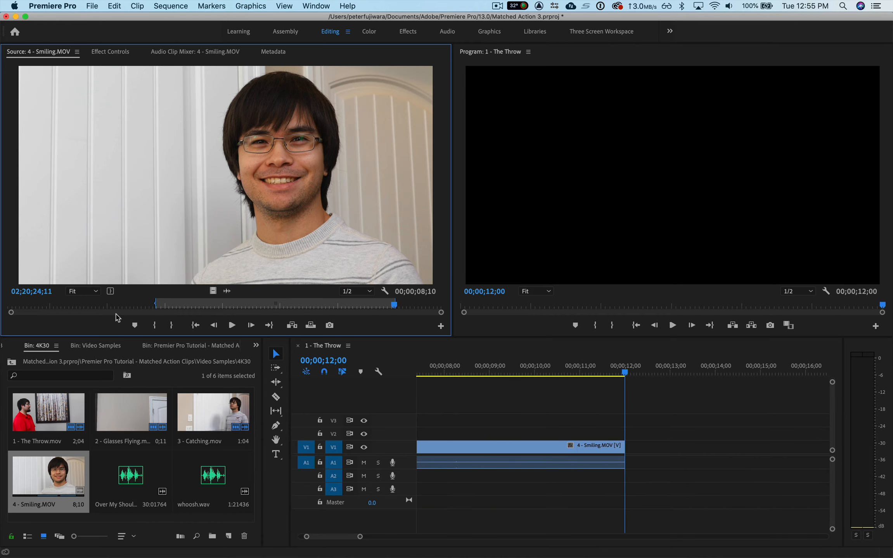
Play the assembled sequence from its beginning to review the cuts between the four shots.
scroll(488, 408, "left", 8)
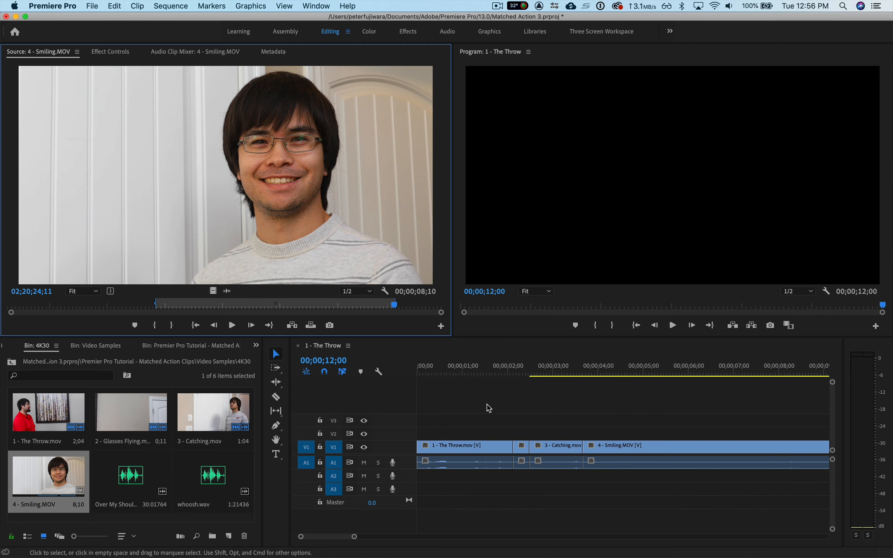
left_click(423, 373)
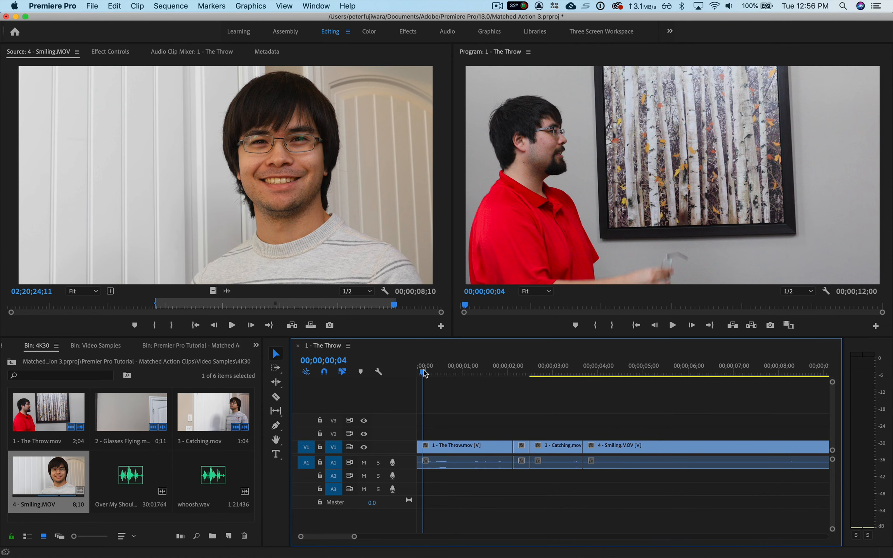
left_click_drag(424, 373, 413, 374)
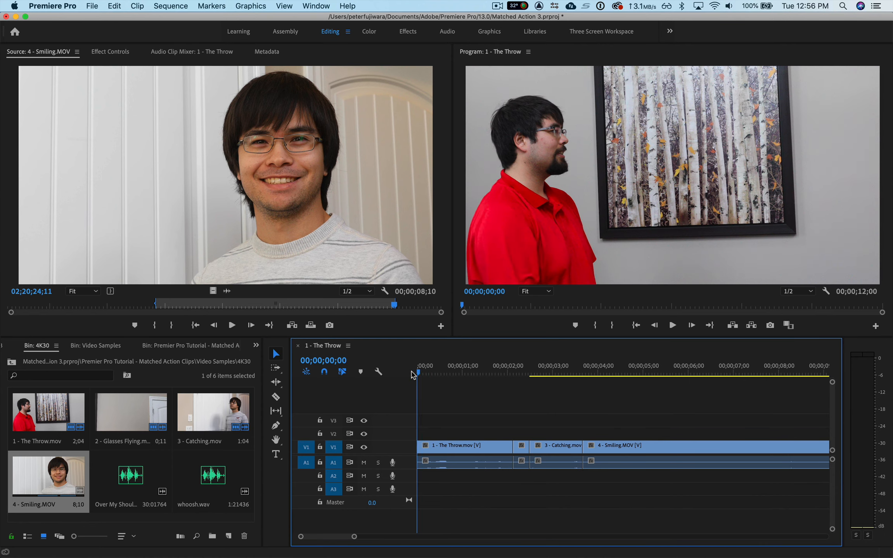
key("space")
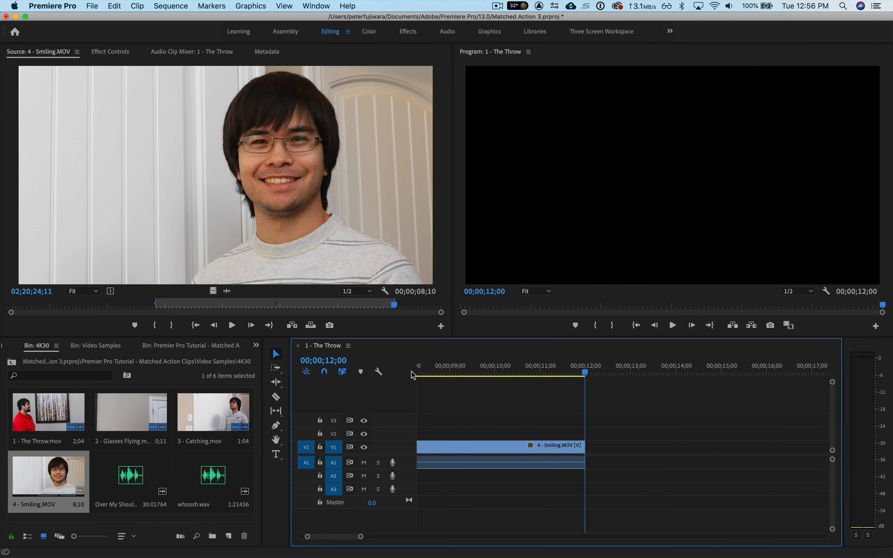
Reverse the playback speed of the 3 - Catching.mov clip in the sequence.
key("Up")
key("Up")
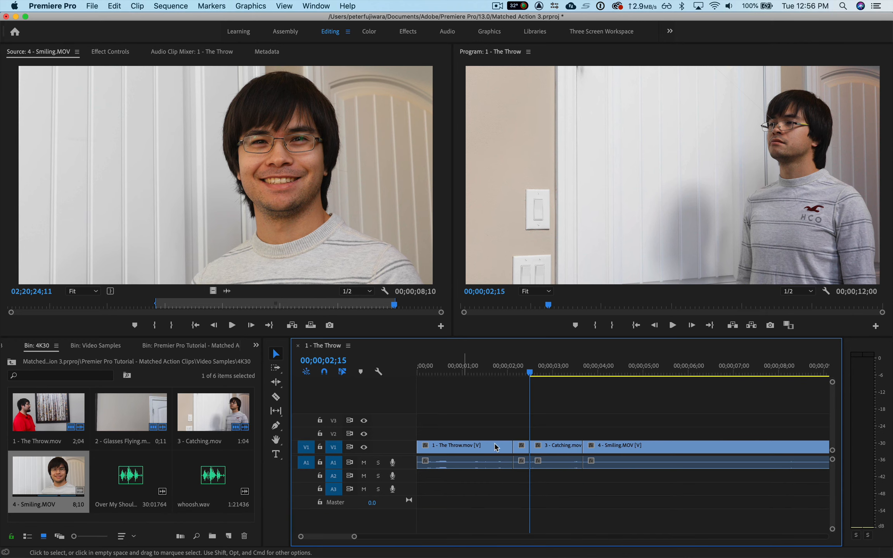
left_click(561, 451)
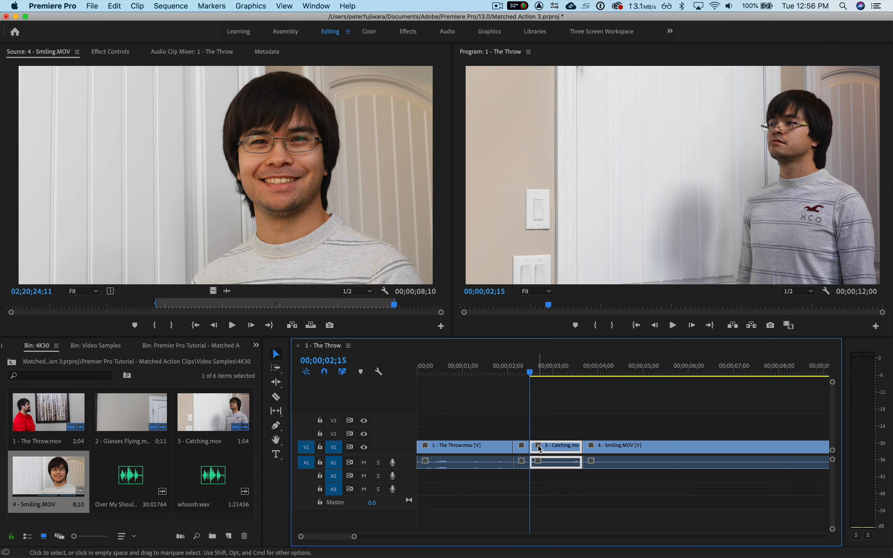
right_click(565, 451)
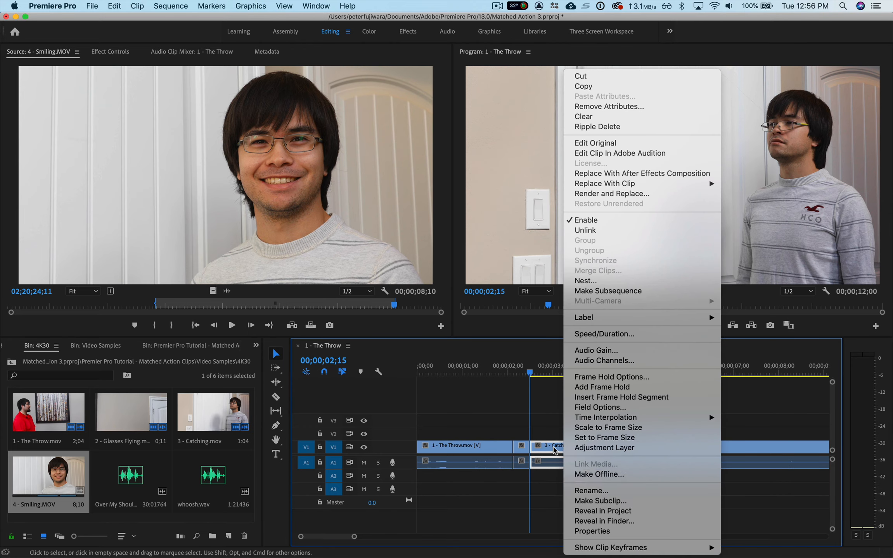
left_click(554, 451)
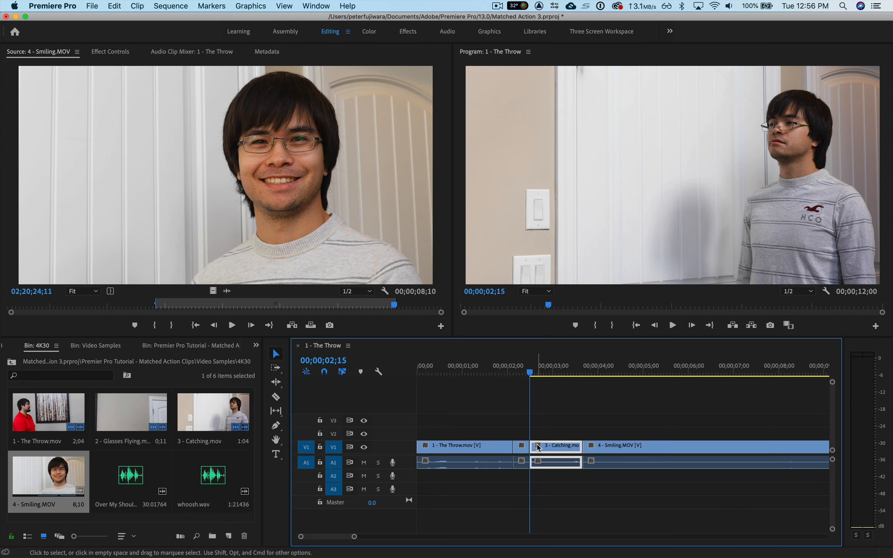
right_click(538, 448)
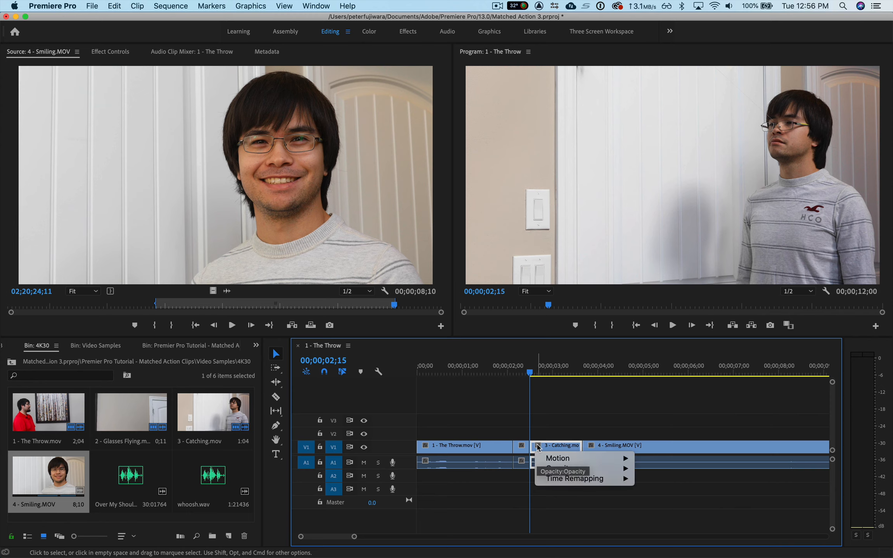
left_click(565, 450)
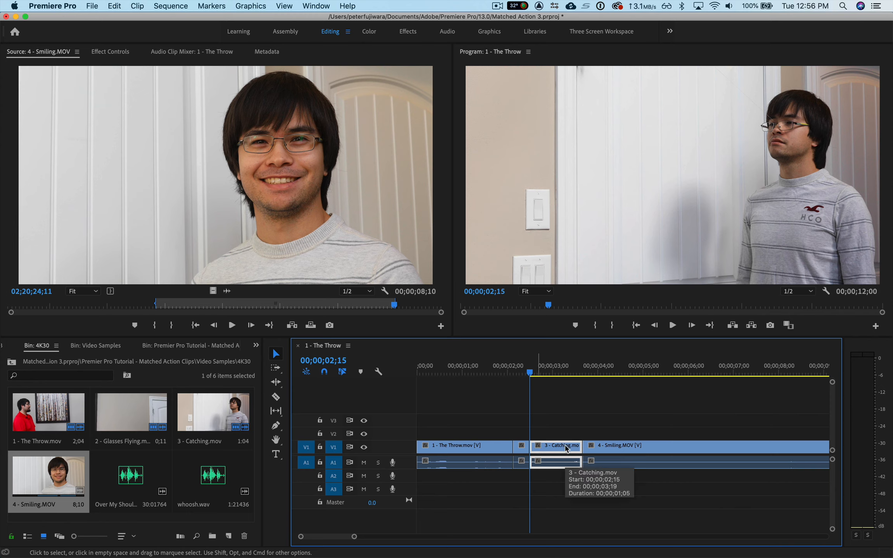
right_click(562, 451)
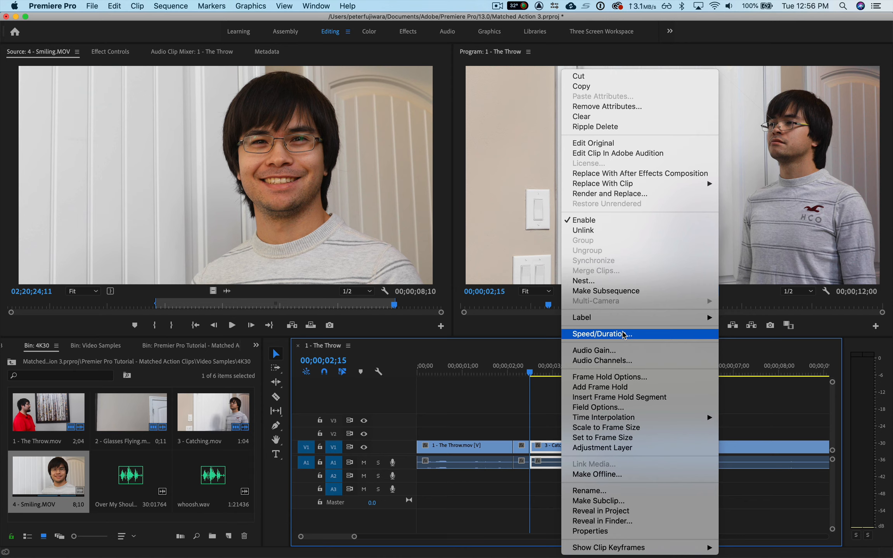
left_click(623, 336)
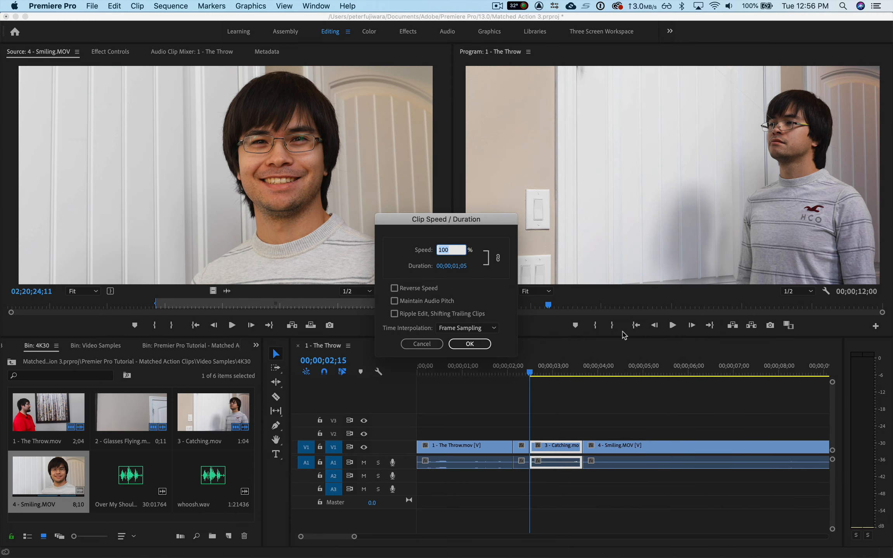
left_click(394, 289)
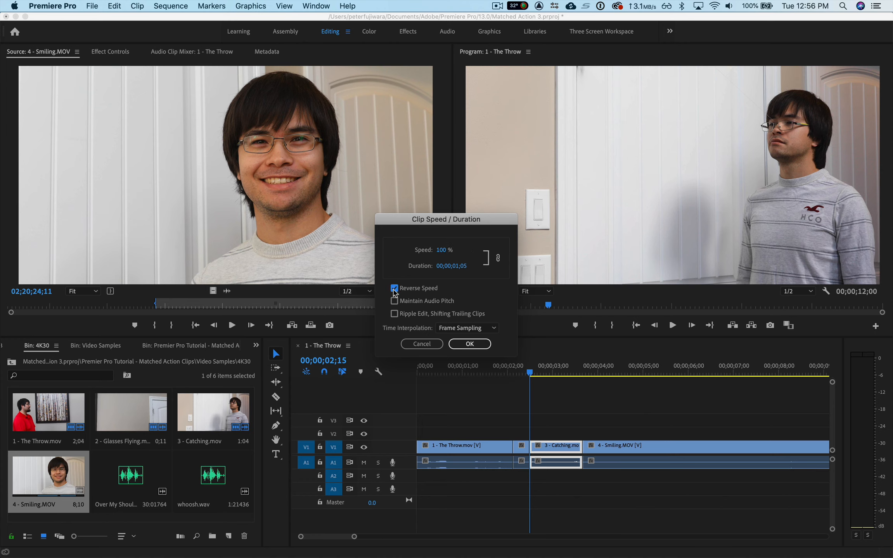
left_click(470, 344)
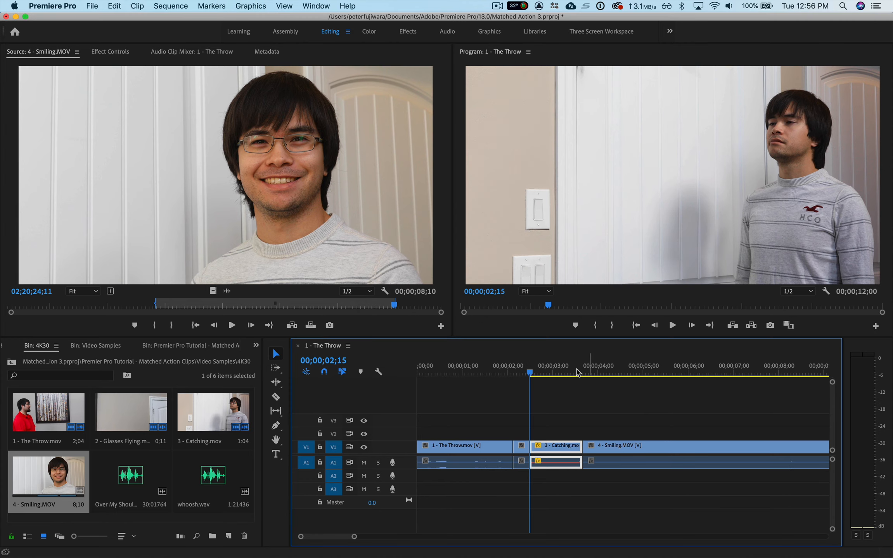
Play the sequence from its beginning, and replay it from the start of 2 - Glasses Flying.mov to review the reversed catch.
left_click_drag(530, 373, 418, 374)
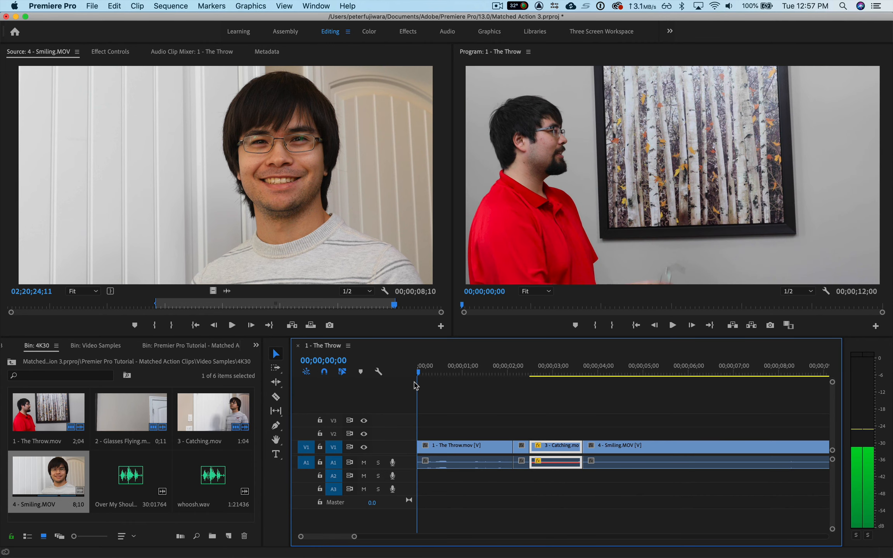
key("space")
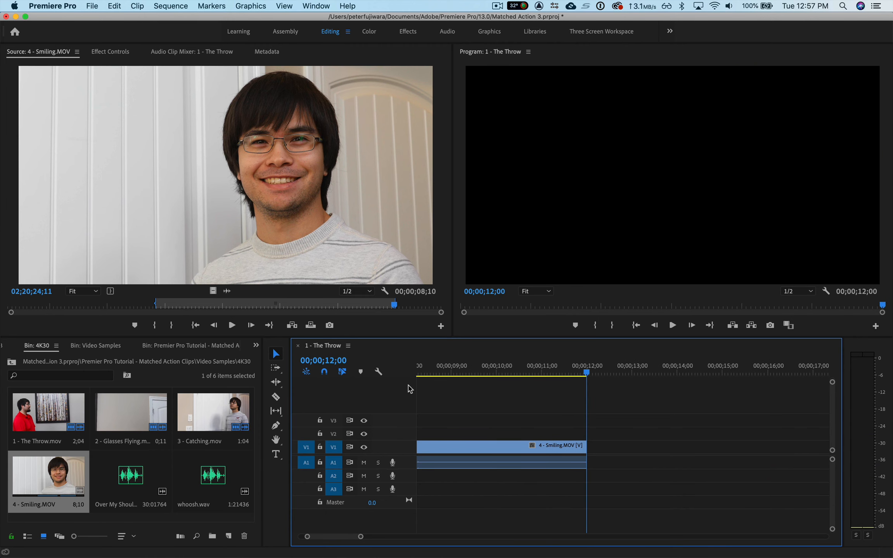
key("Up")
key("Up")
key("Up")
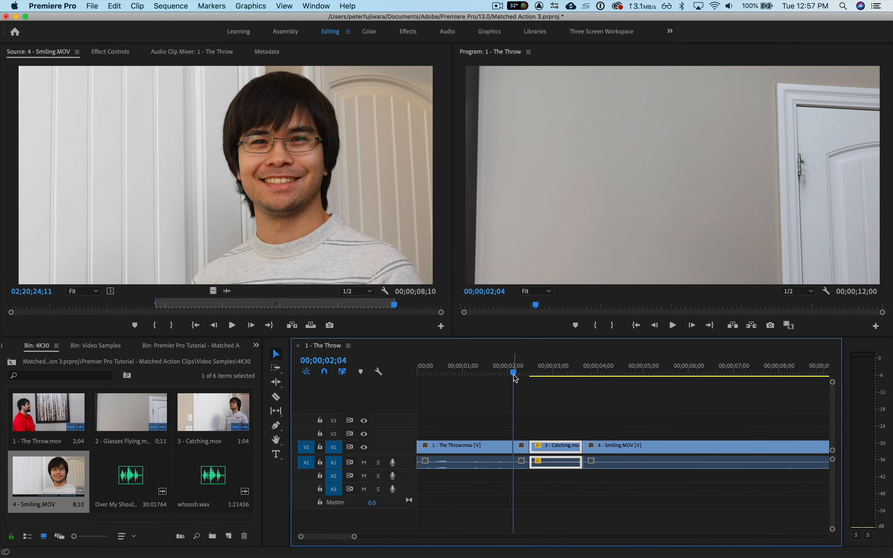
key("space")
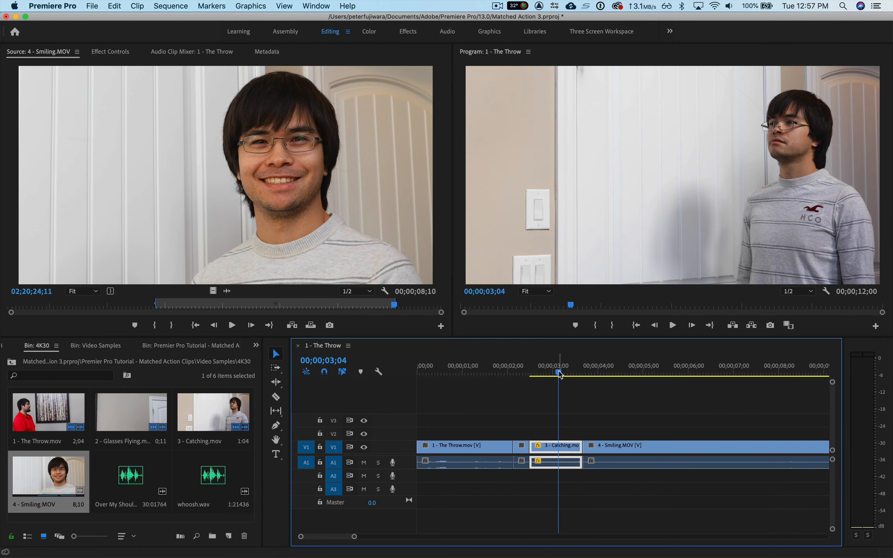
left_click_drag(559, 374, 517, 373)
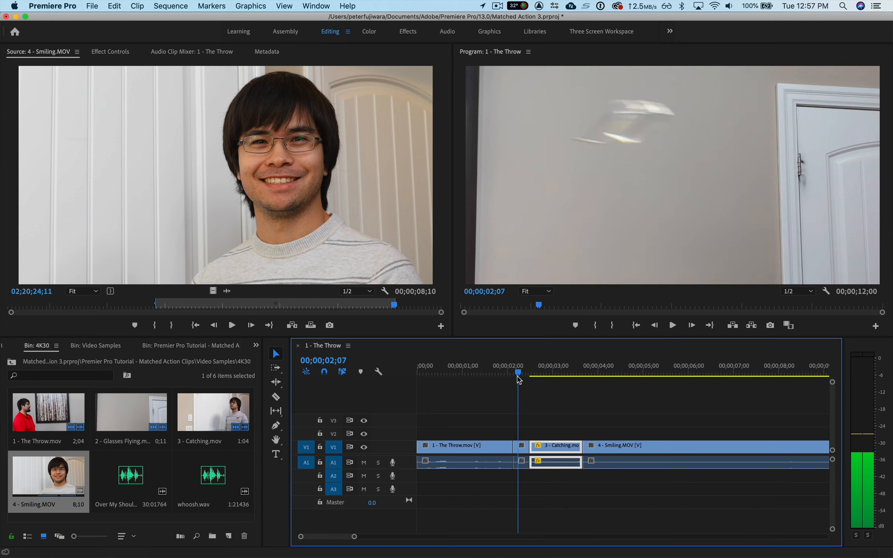
Set the speed of the 2 - Glasses Flying.mov clip in the sequence to 40% with Ripple Edit, Shifting Trailing Clips enabled.
left_click(522, 449)
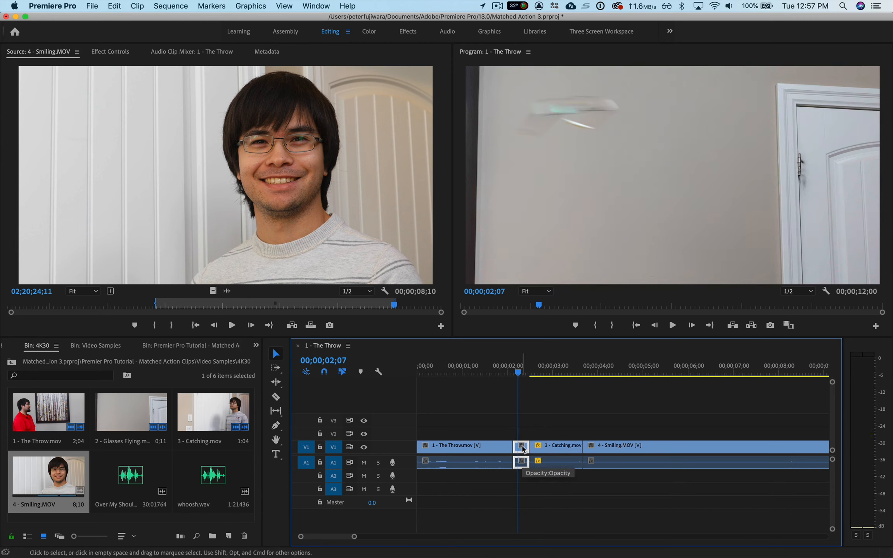
right_click(523, 449)
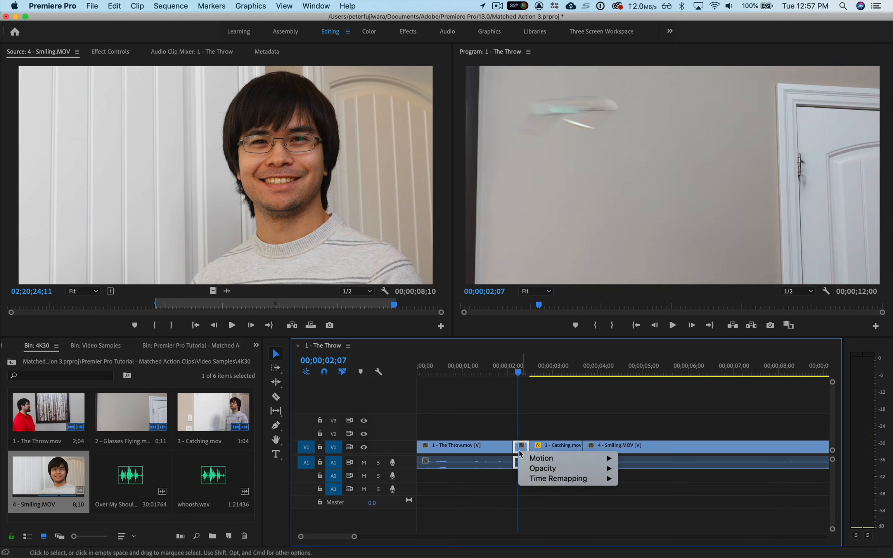
left_click(518, 451)
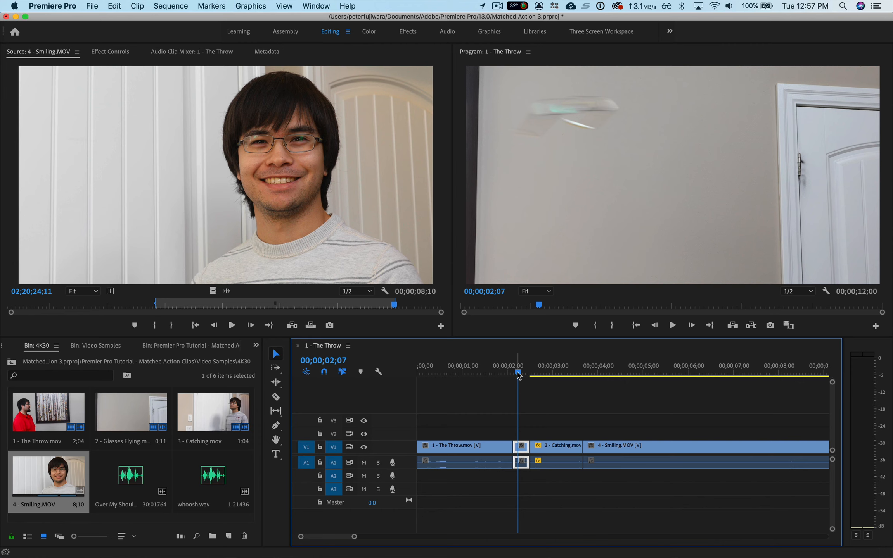
left_click_drag(518, 376, 501, 374)
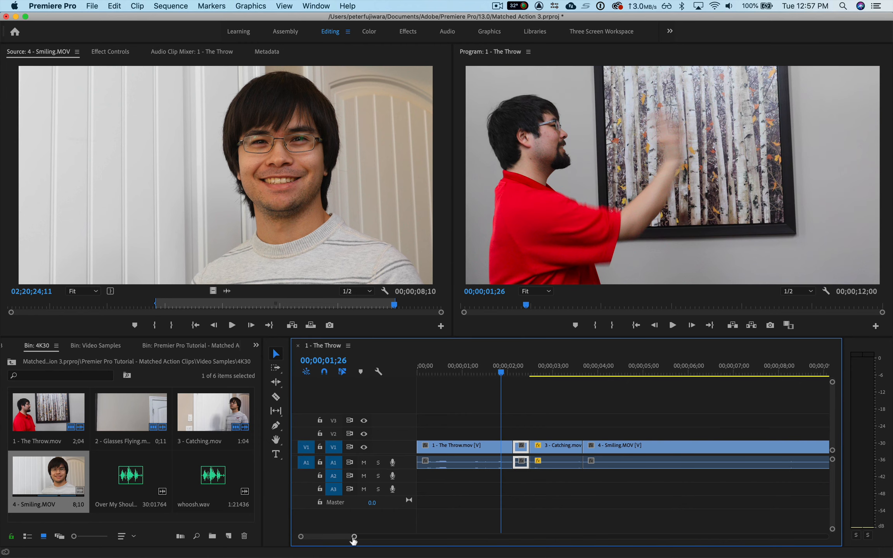
left_click_drag(355, 538, 339, 538)
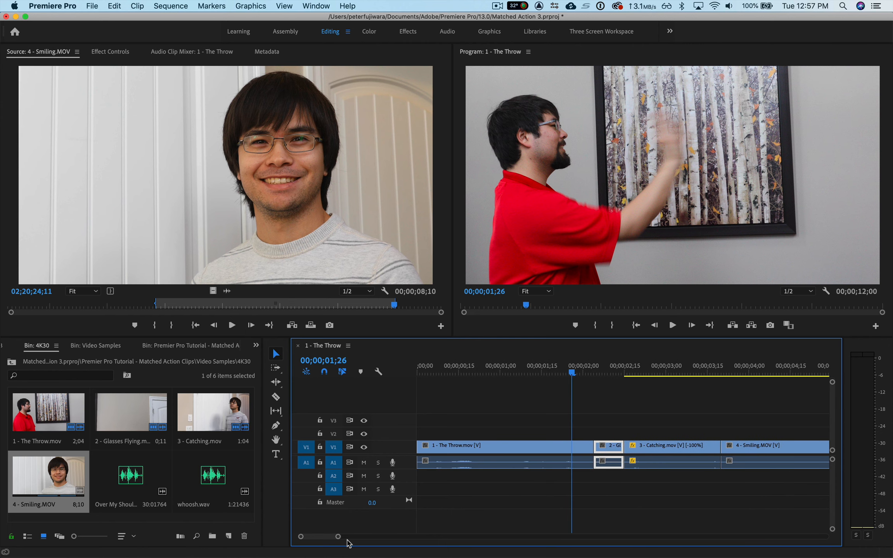
right_click(613, 450)
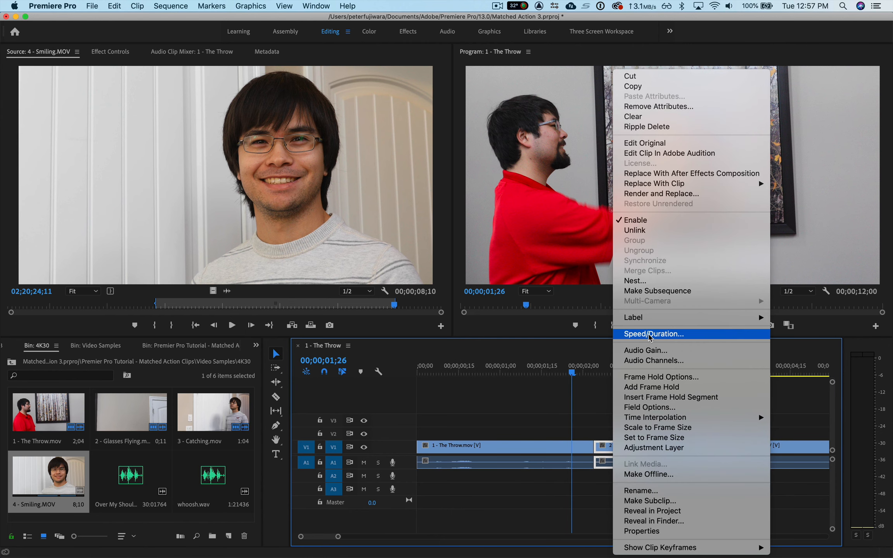
left_click(650, 334)
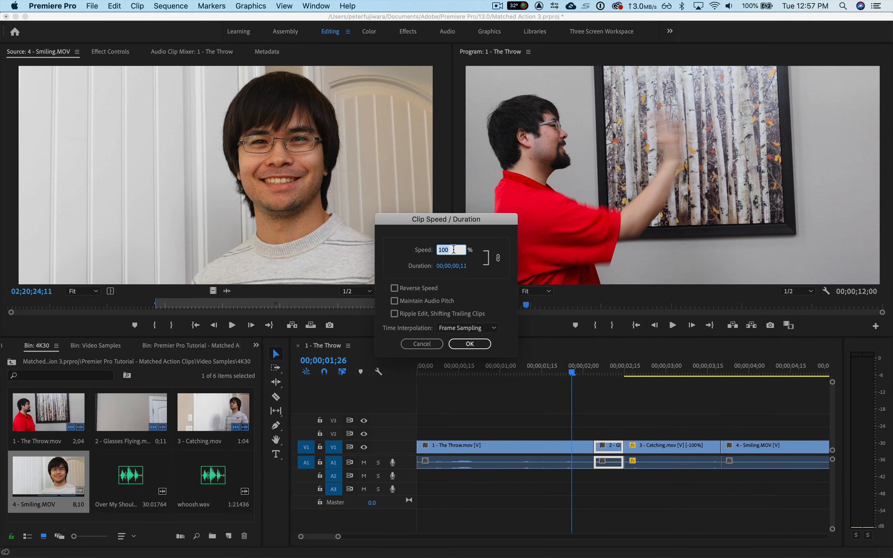
type("4")
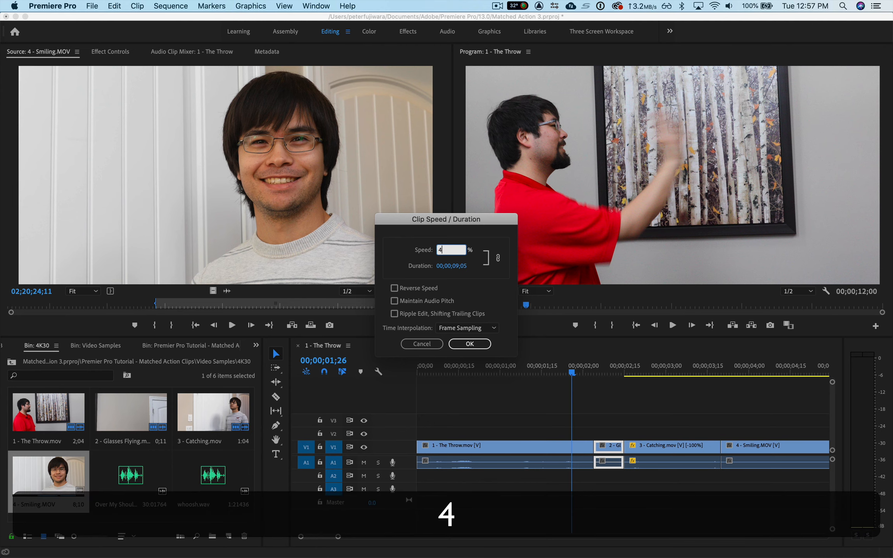
type("0")
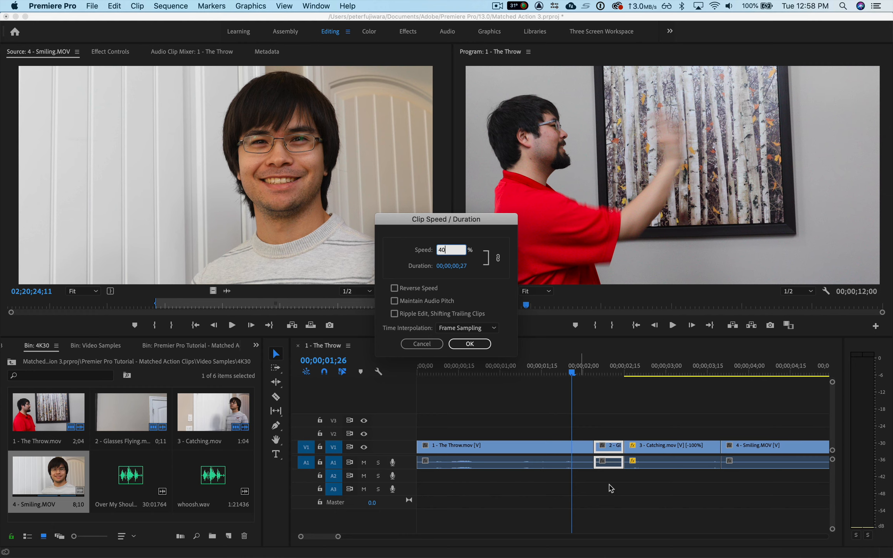
left_click(394, 314)
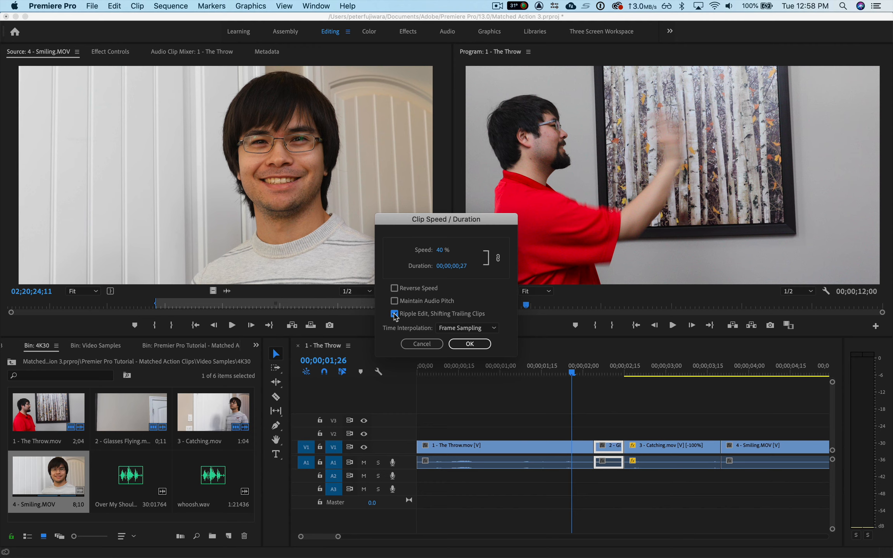
left_click(469, 345)
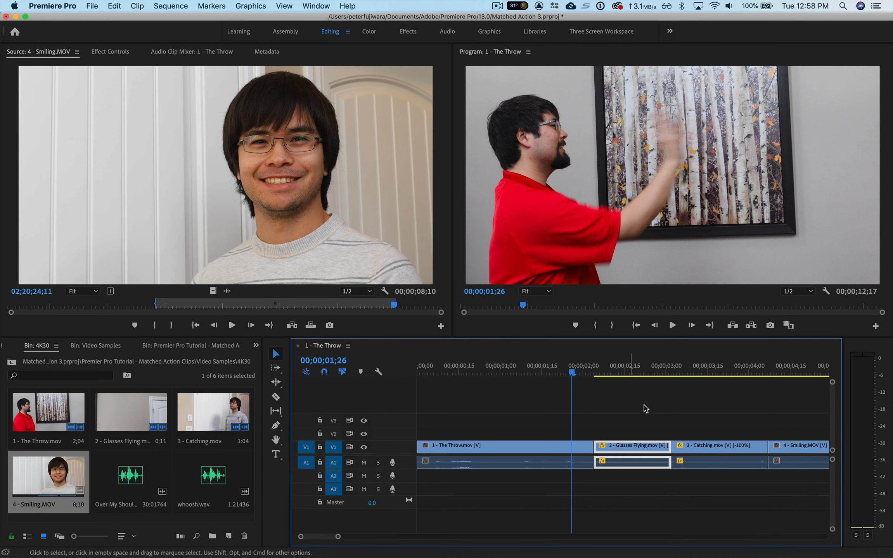
Set the speed of the reversed 3 - Catching.mov clip in the sequence to 40%, with the ripple edit option on.
left_click(710, 446)
right_click(710, 447)
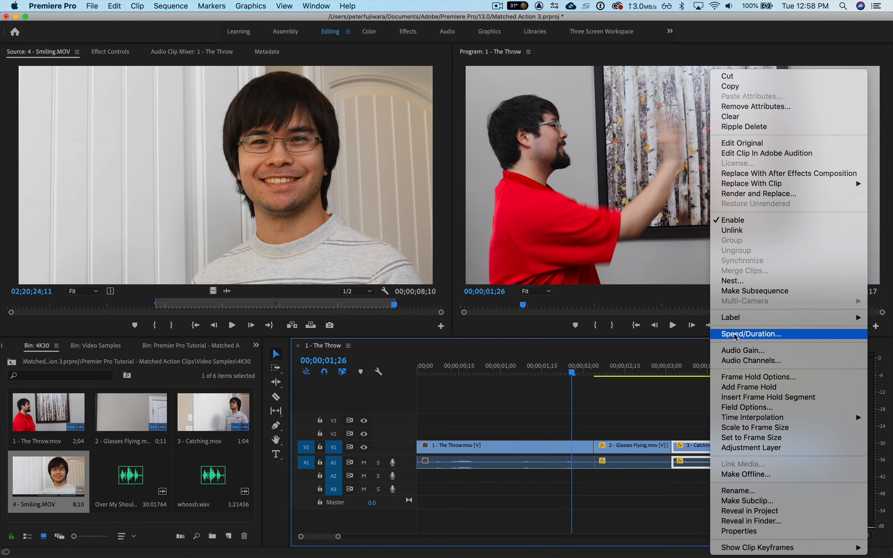
left_click(736, 334)
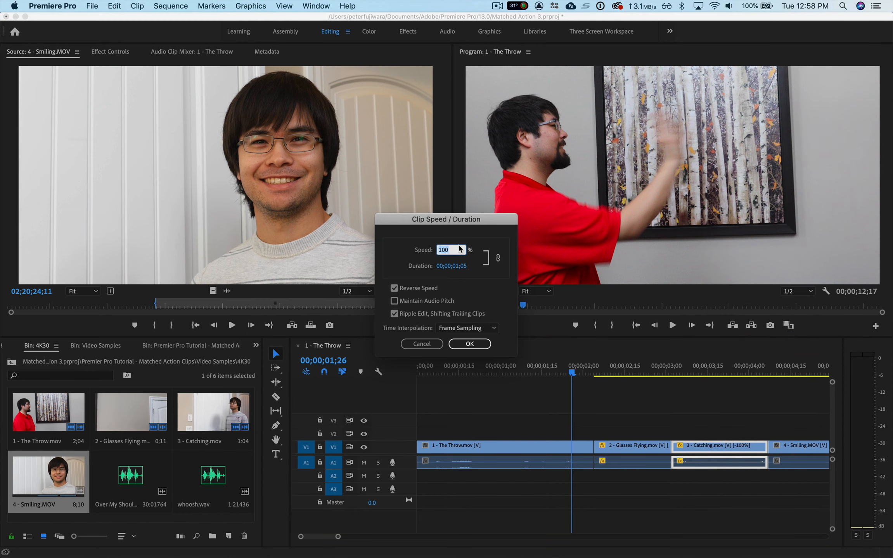
type("4")
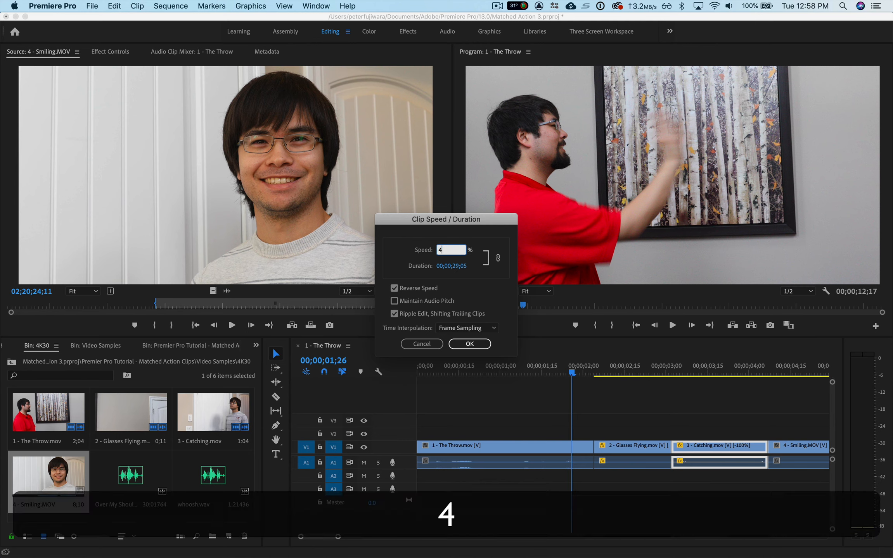
type("0")
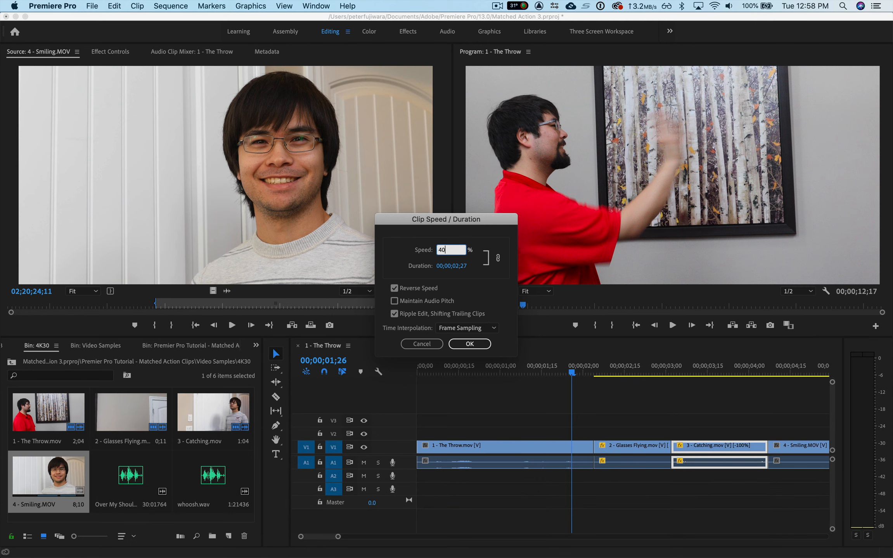
left_click(479, 345)
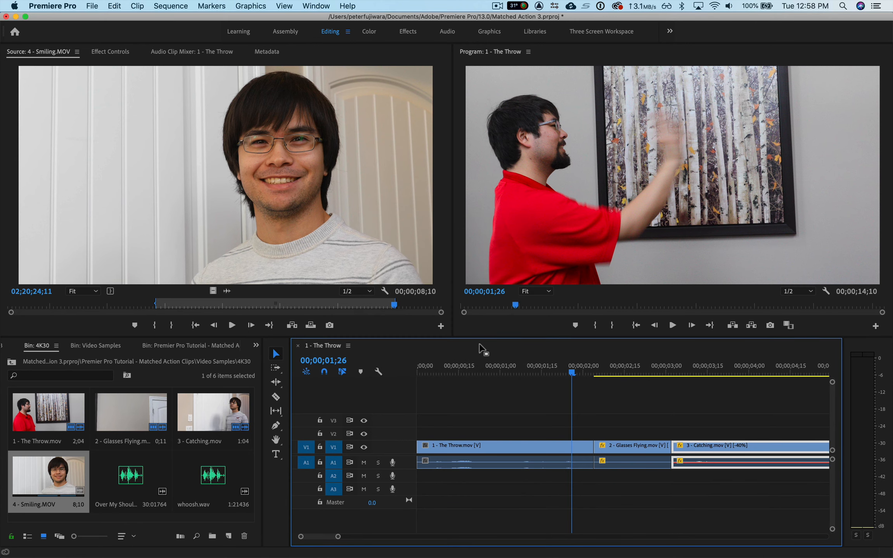
Play the sequence from 00;00;00;00 to review the slowed 2 - Glasses Flying.mov and 3 - Catching.mov clips.
left_click(431, 374)
left_click_drag(429, 376, 419, 374)
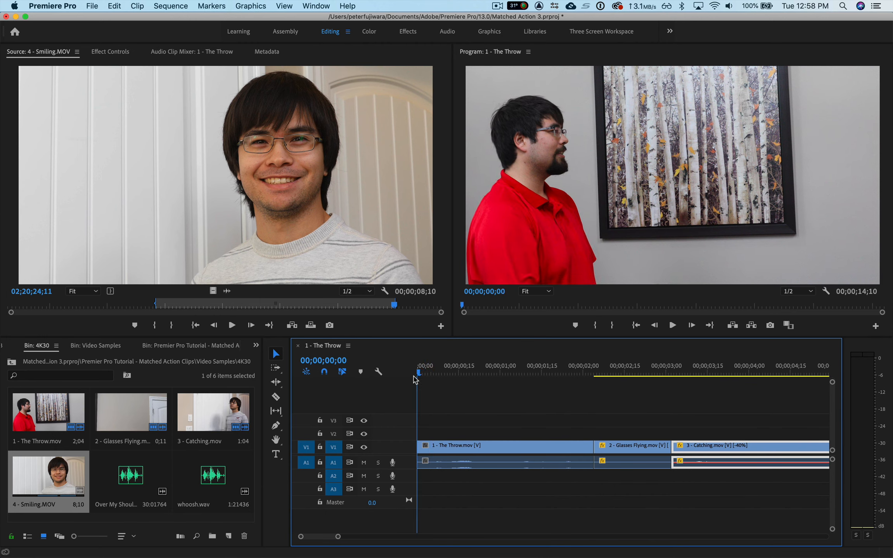
key("space")
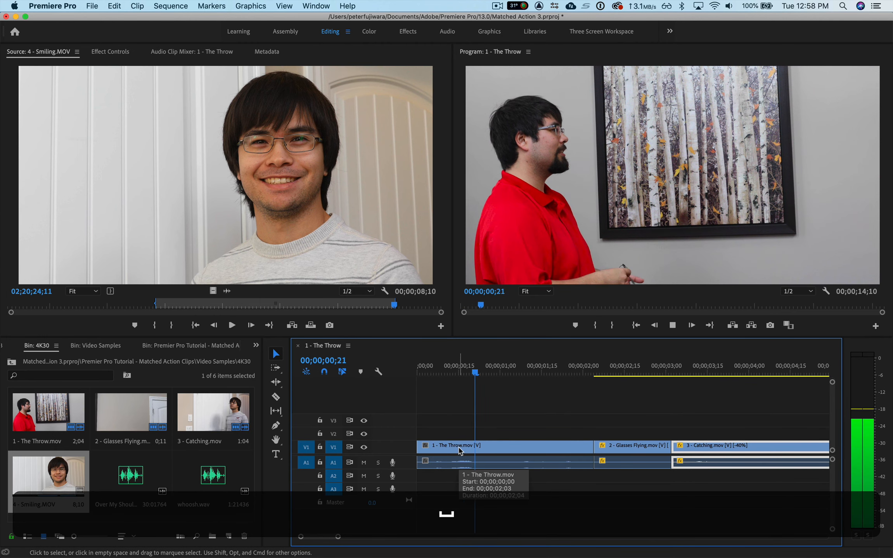